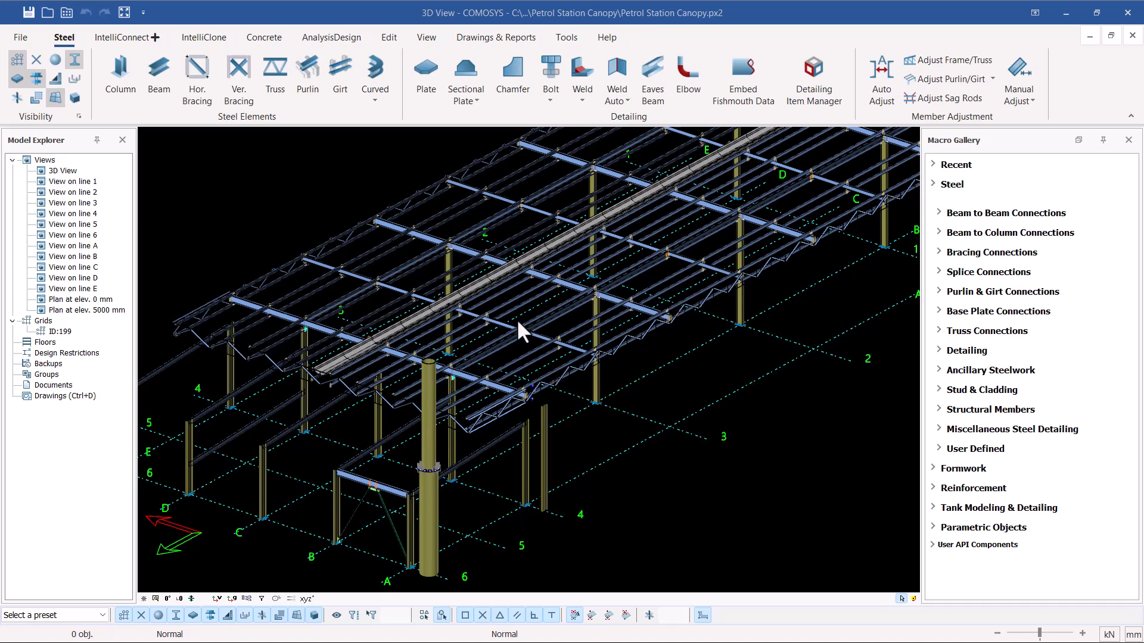
# Step: Select the whole petrol station canopy model together with its columns and start a CDFX export
pyautogui.scroll(-4, 440, 390)
pyautogui.scroll(5, 534, 313)
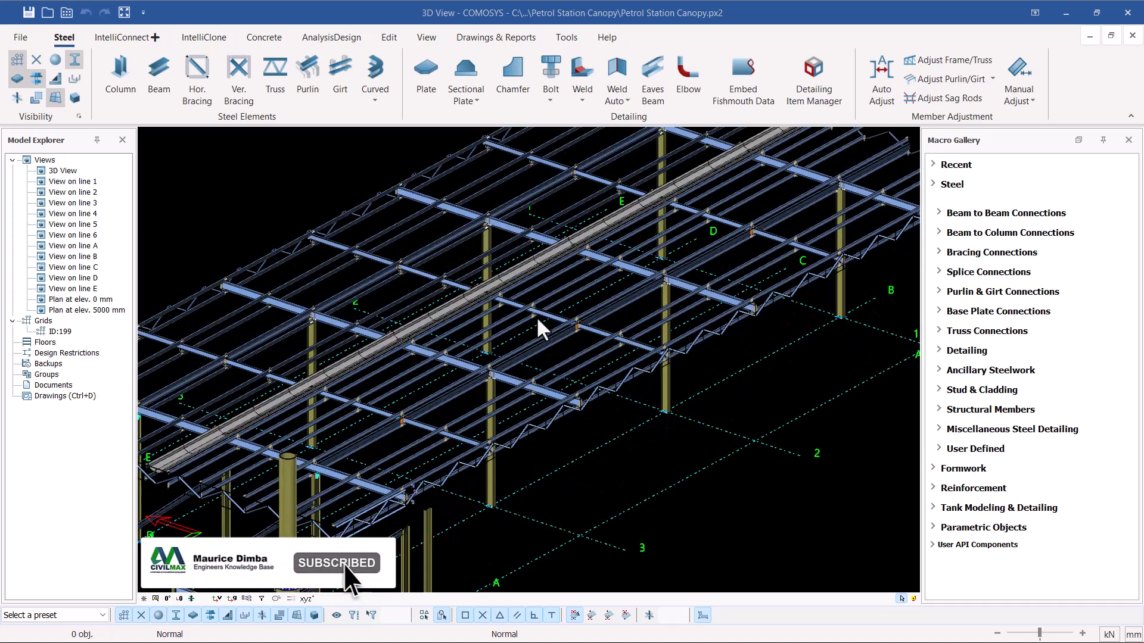
pyautogui.scroll(-3, 593, 322)
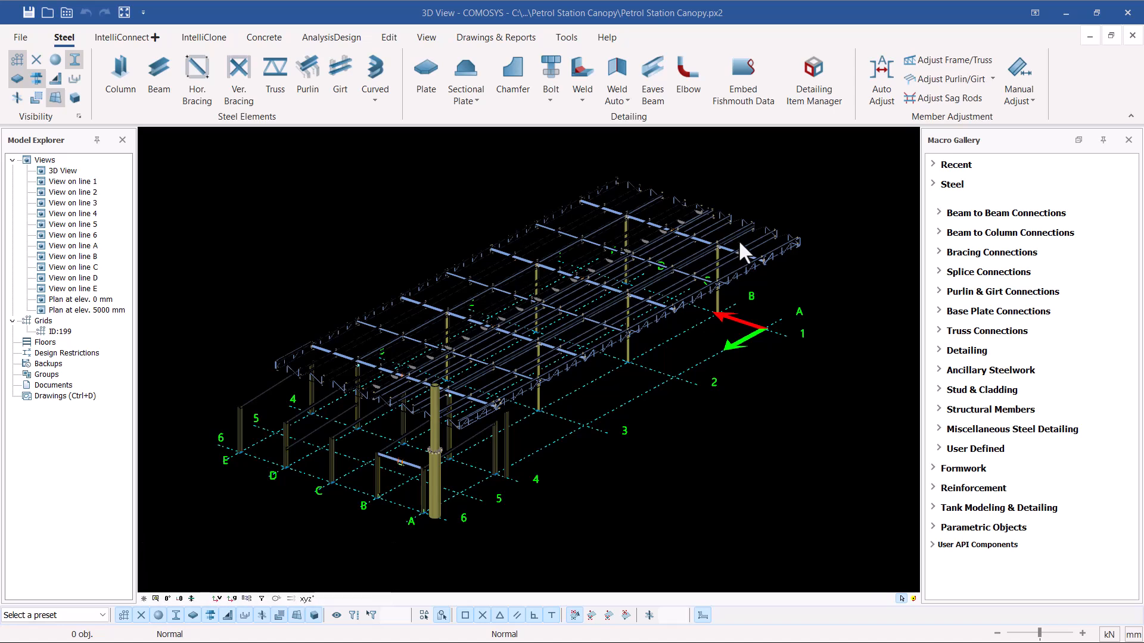
pyautogui.moveTo(827, 173); pyautogui.dragTo(234, 407)
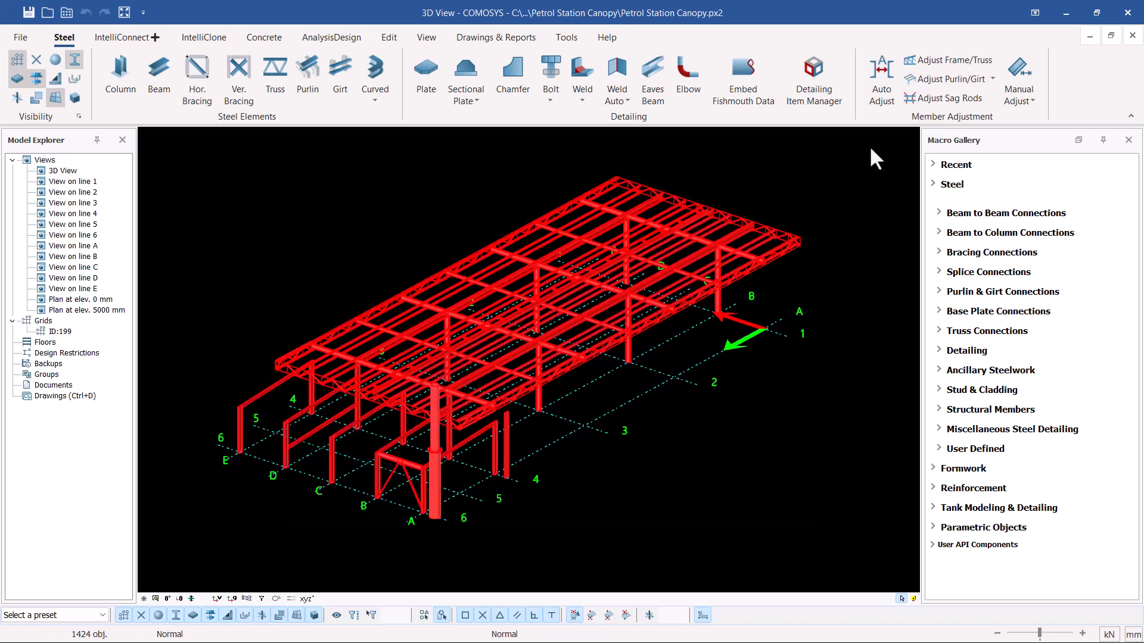
pyautogui.moveTo(197, 534); pyautogui.dragTo(189, 534)
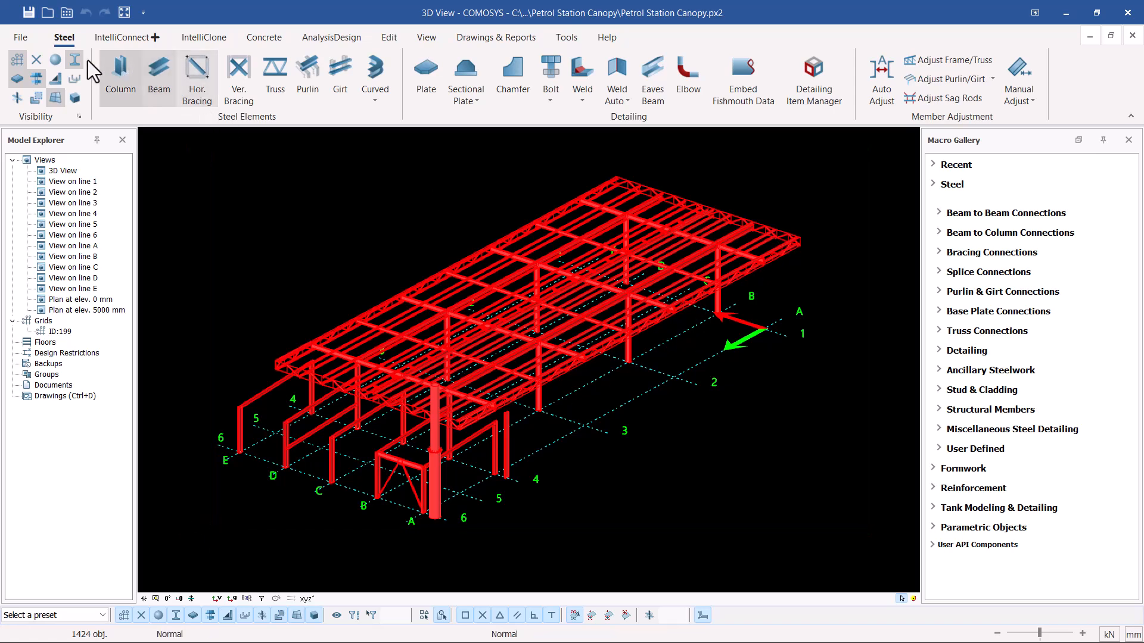
pyautogui.click(23, 40)
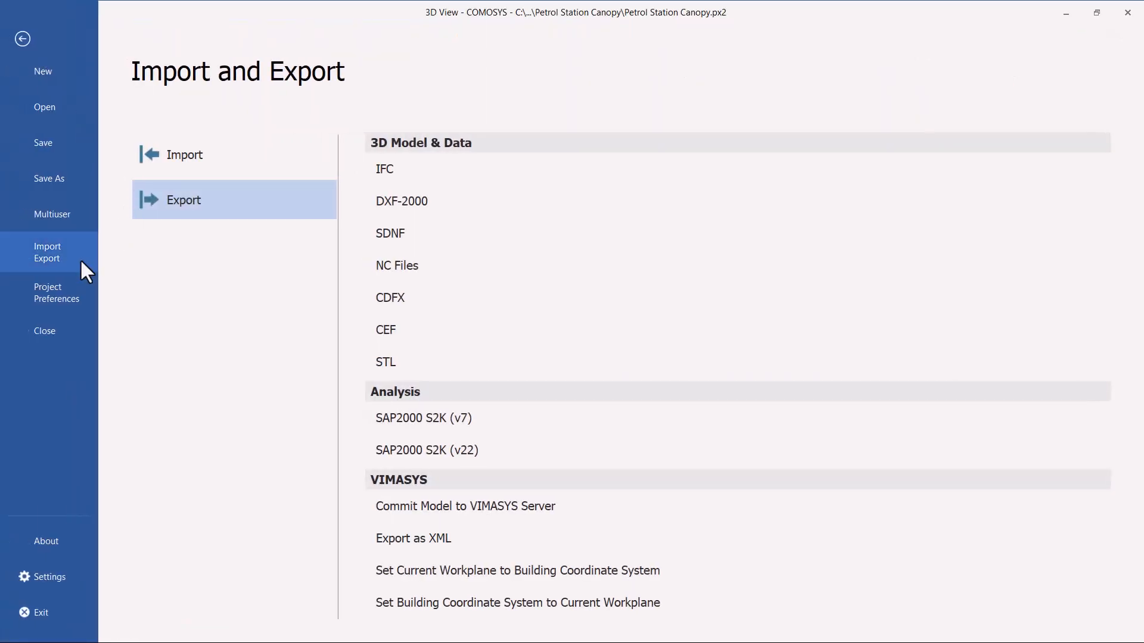
pyautogui.click(401, 302)
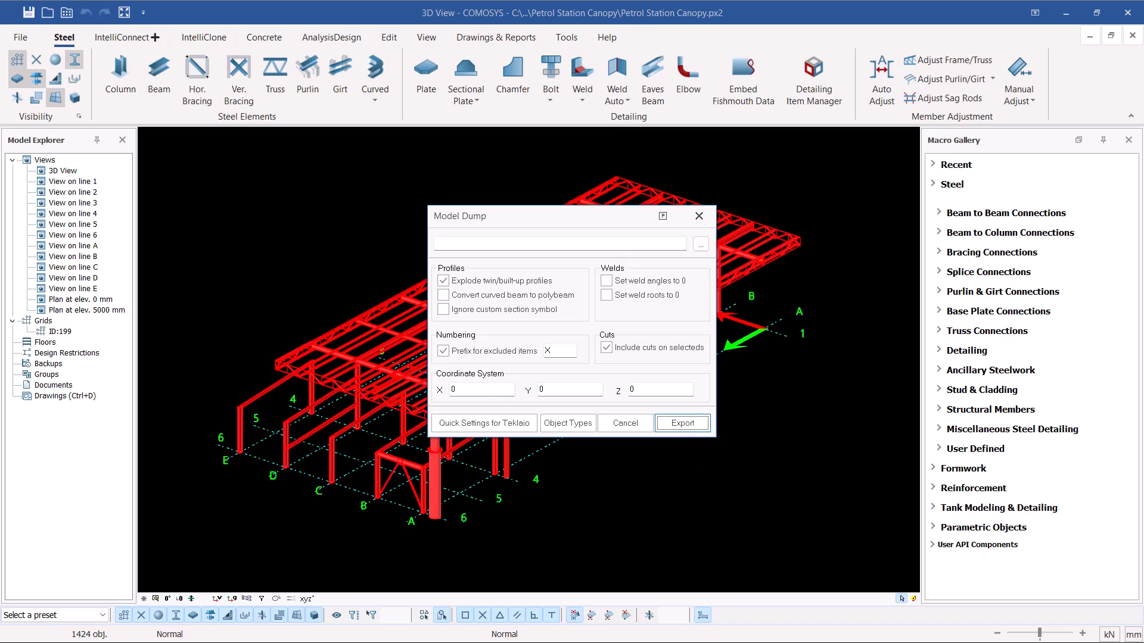
# Step: Look at the import and export options in TeklaIO and minimize it to return to the export settings
pyautogui.press('super')
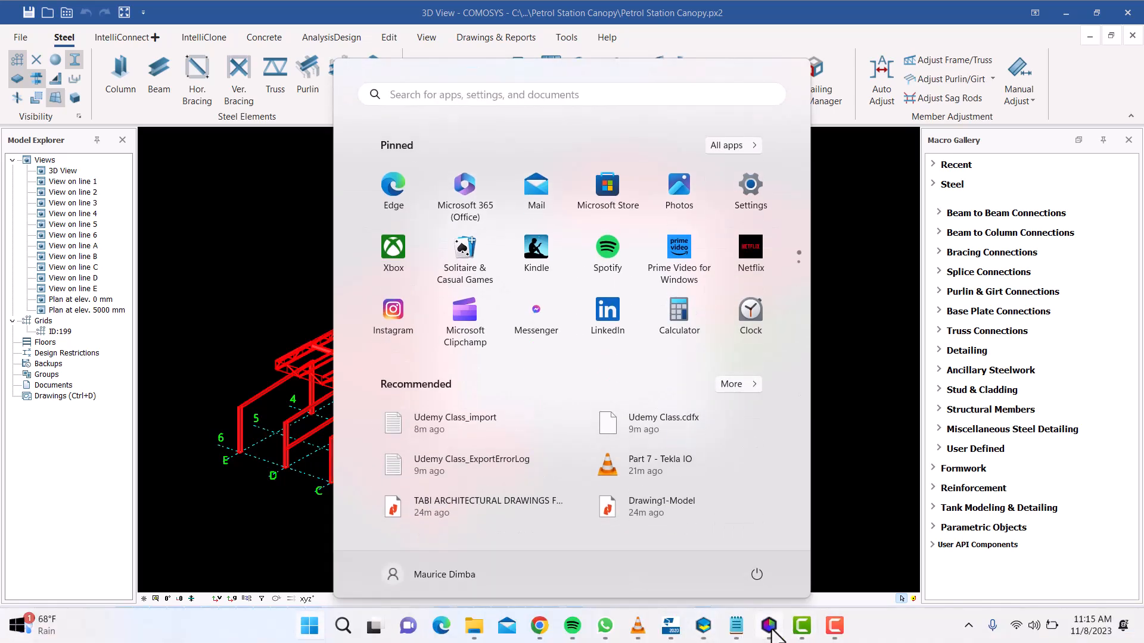
pyautogui.click(770, 627)
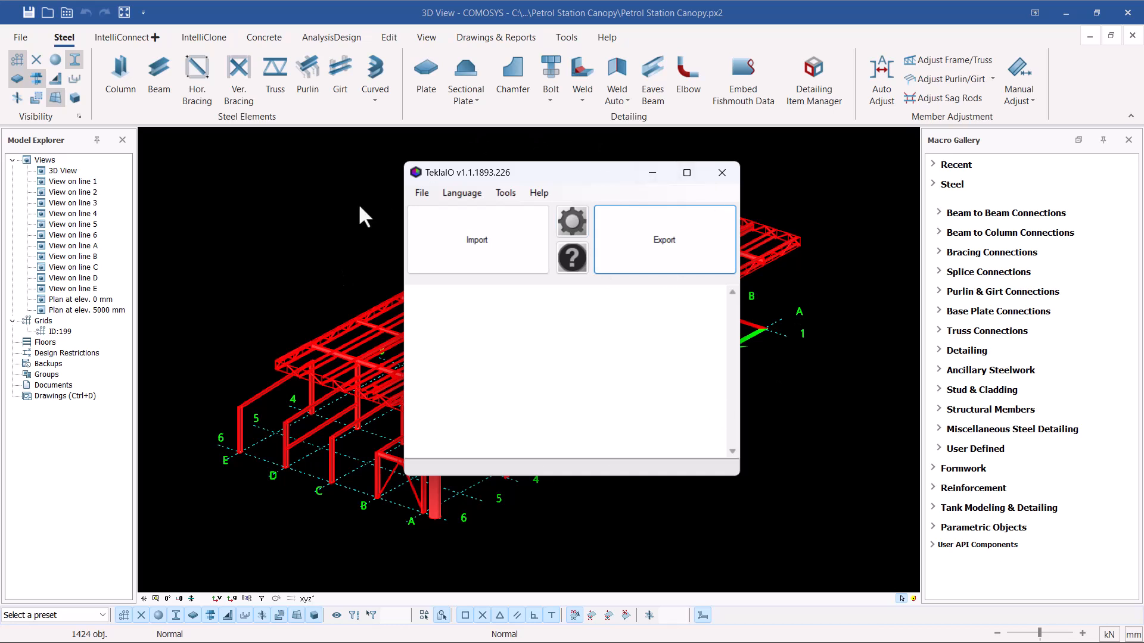
pyautogui.click(652, 177)
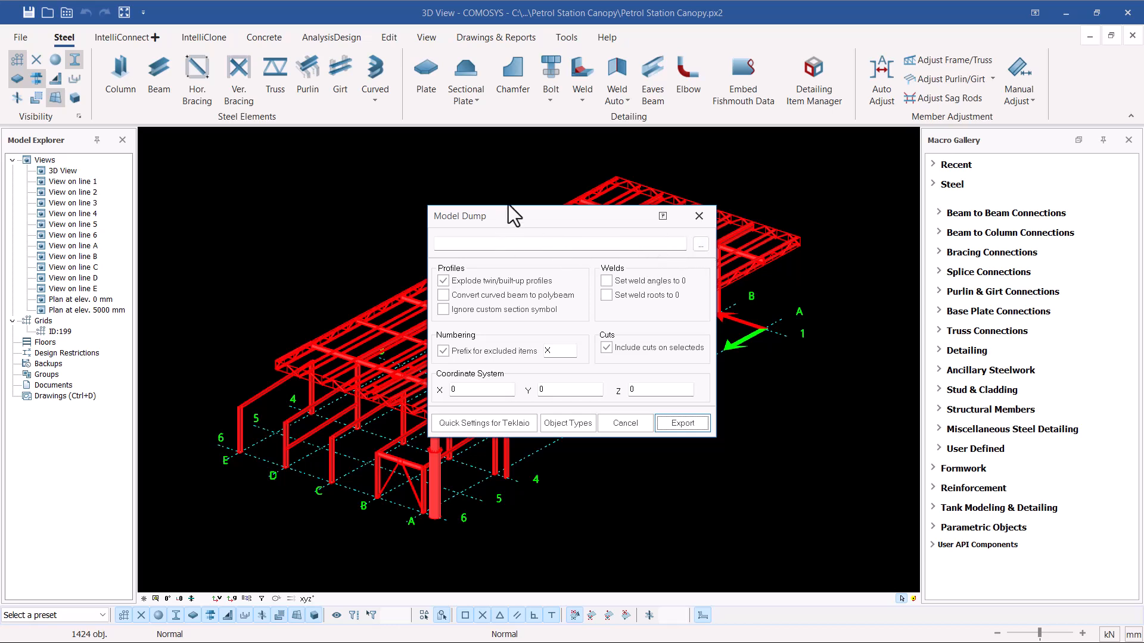
# Step: Set the export destination to a CDFX file named Petrol Station Canopy in the project's Exports folder
pyautogui.click(701, 245)
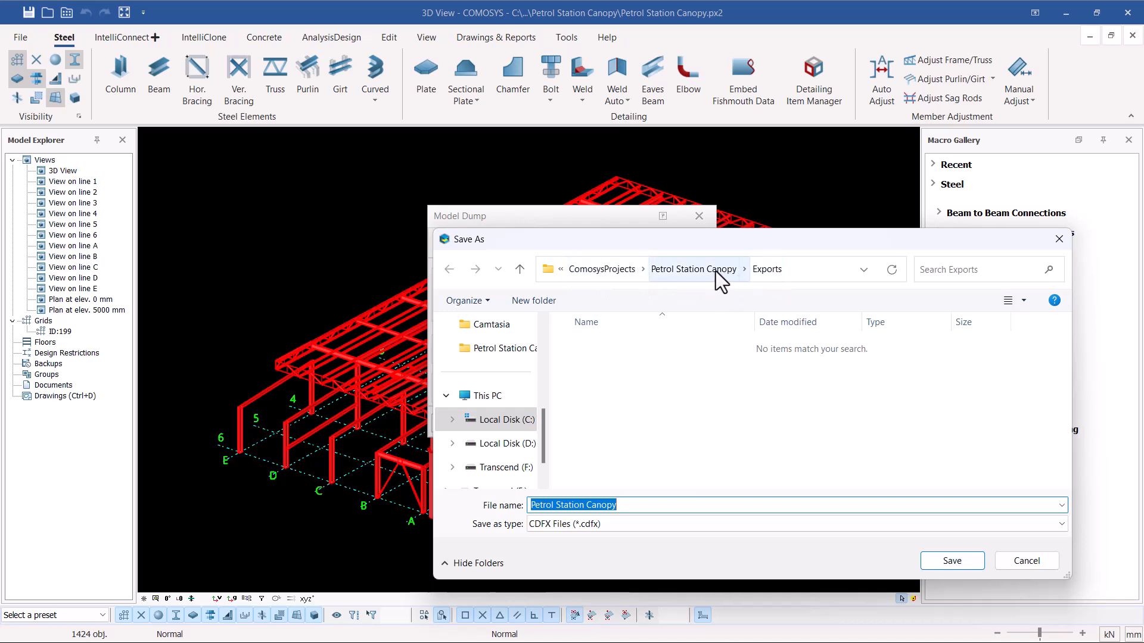
pyautogui.click(949, 560)
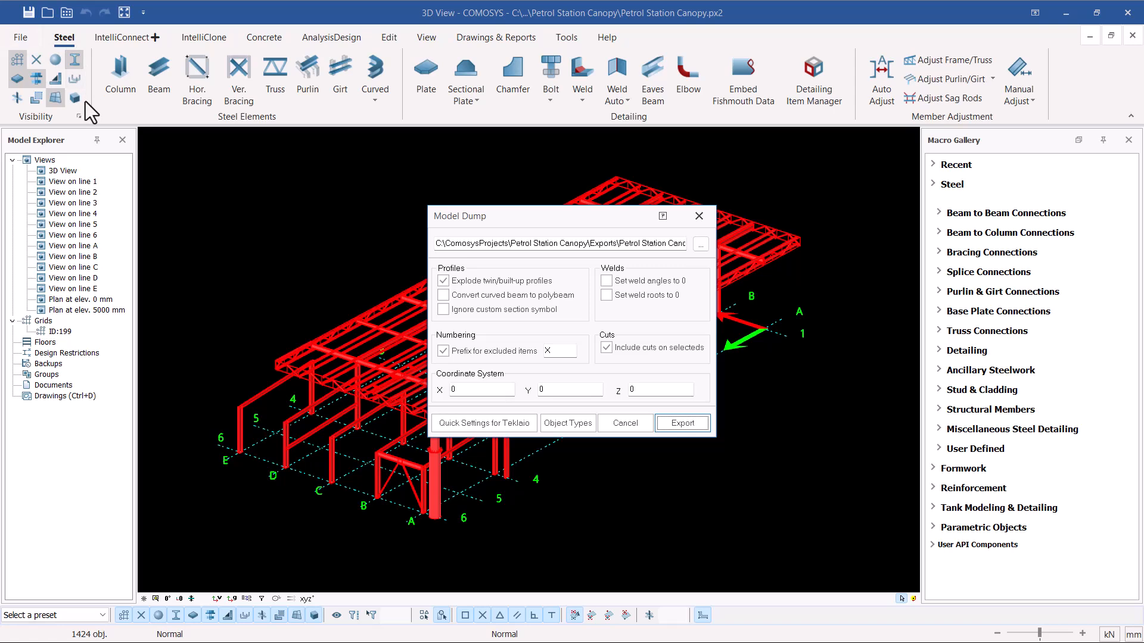
pyautogui.click(79, 115)
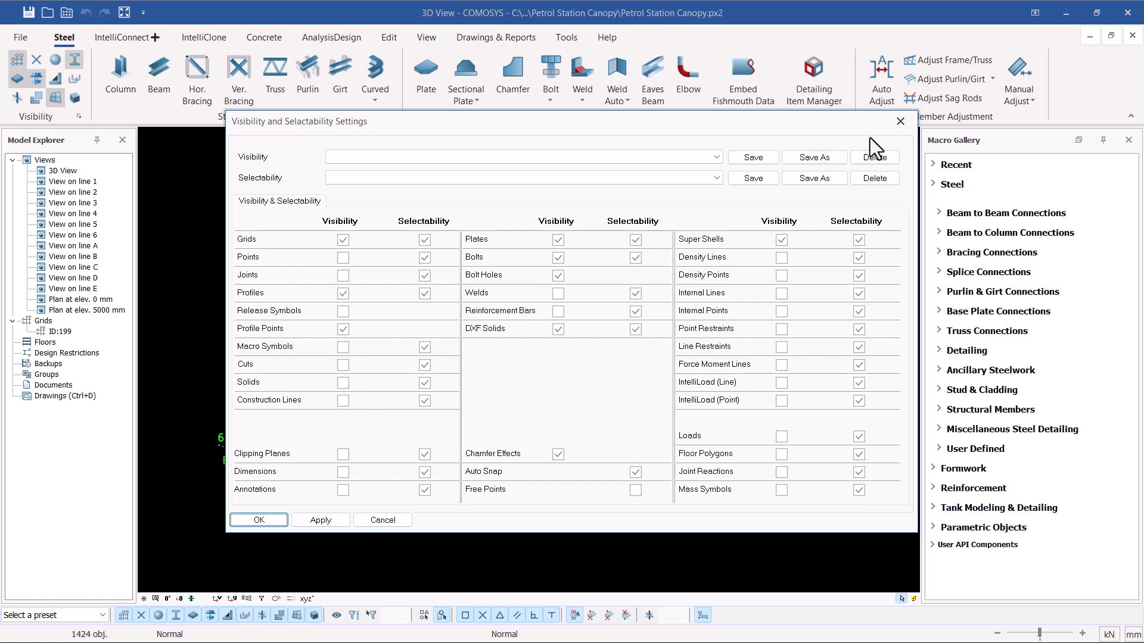
pyautogui.click(899, 122)
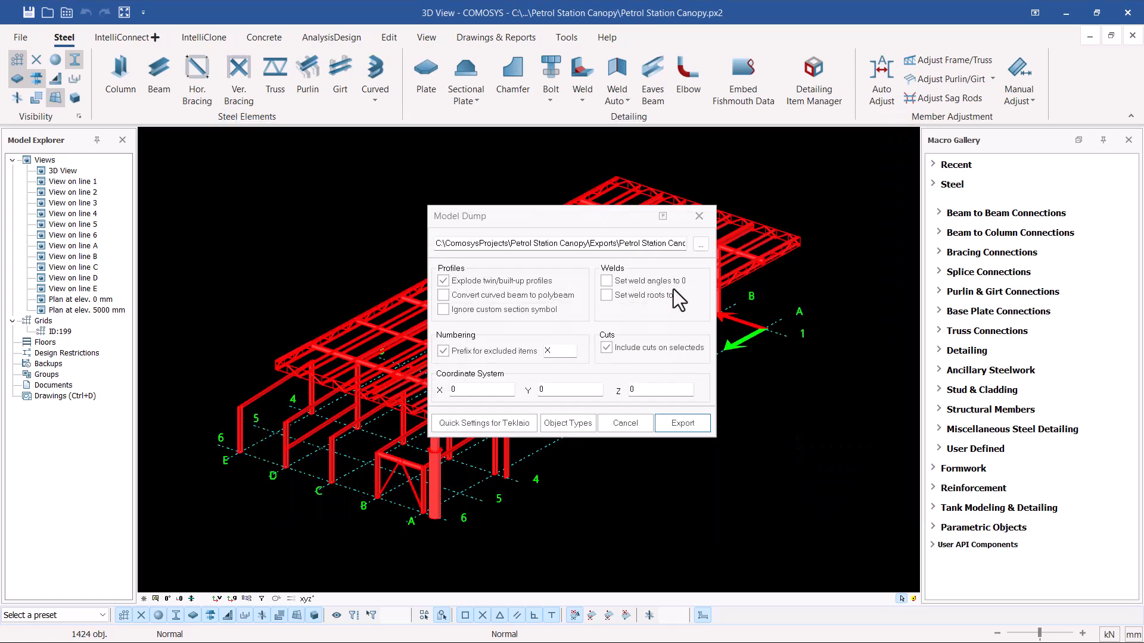
# Step: Apply the quick settings for Teklaio, export the selected model, and close the export log after checking it for errors
pyautogui.click(474, 424)
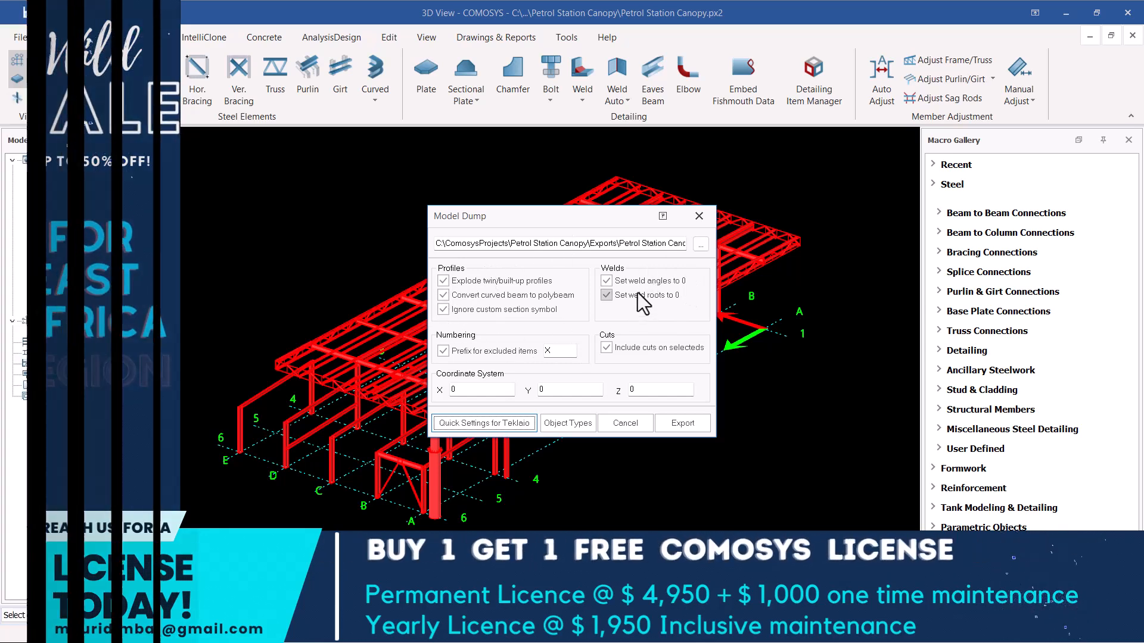
pyautogui.click(684, 424)
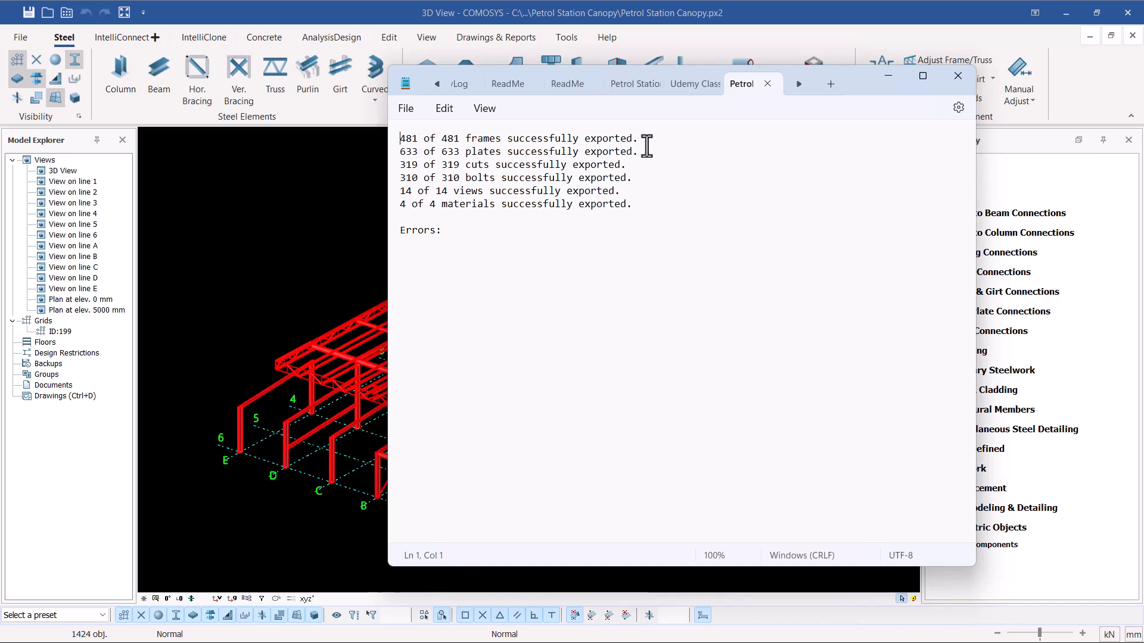
pyautogui.click(445, 233)
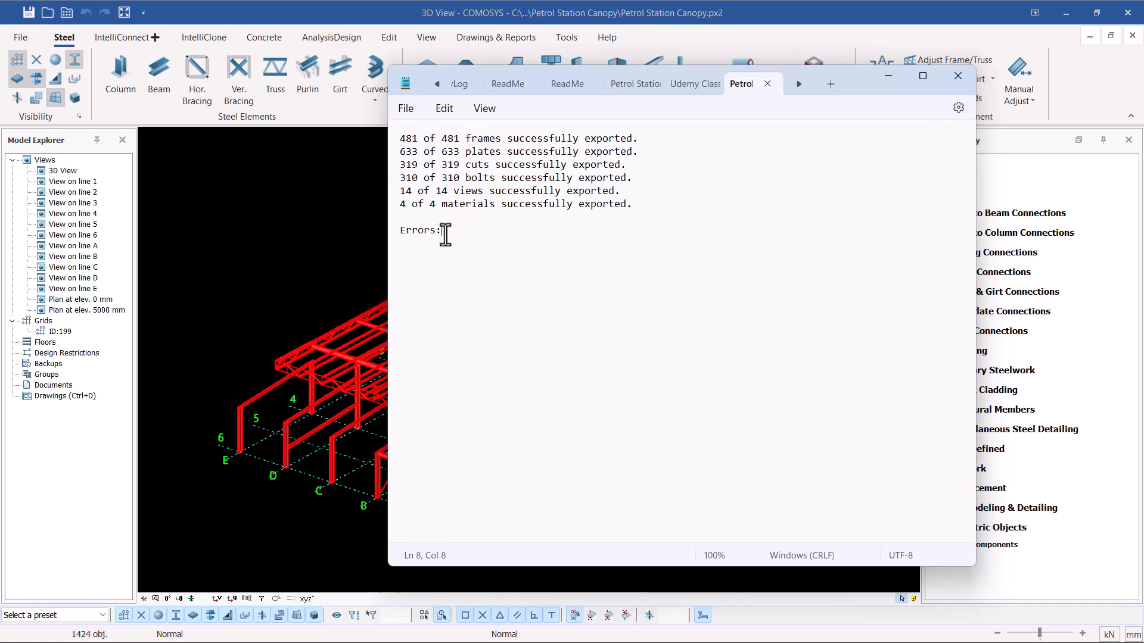
pyautogui.click(959, 78)
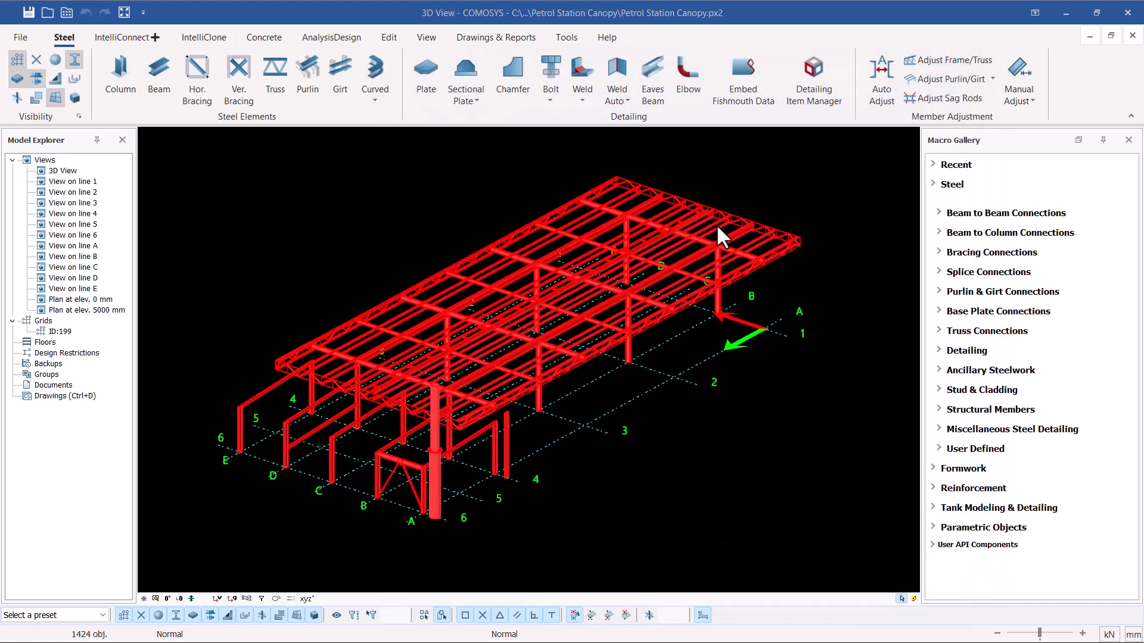
# Step: Switch to Tekla Structures, bring up TeklaIO over the empty model, and start an import
pyautogui.press('super')
pyautogui.click(781, 630)
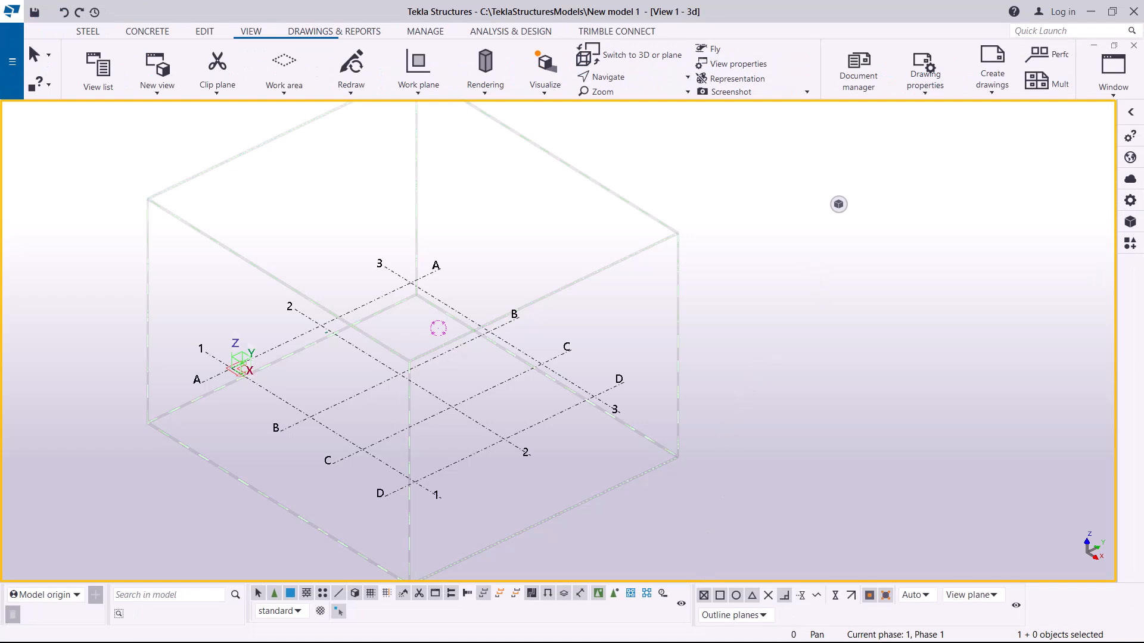
pyautogui.press('super')
pyautogui.click(757, 630)
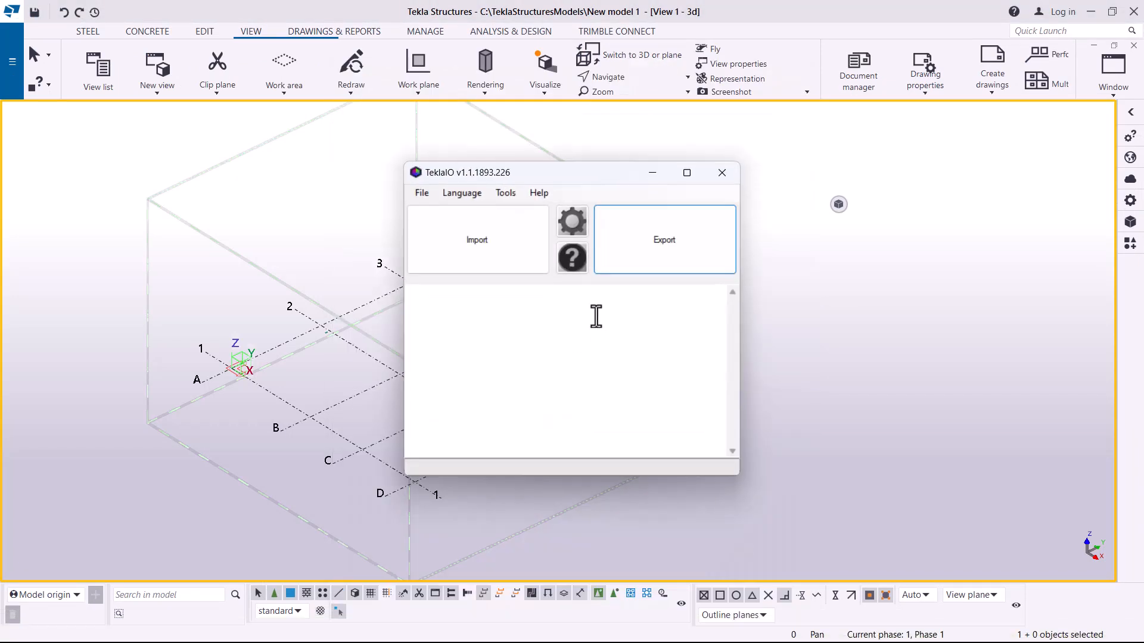
pyautogui.moveTo(521, 174); pyautogui.dragTo(687, 160)
pyautogui.click(651, 234)
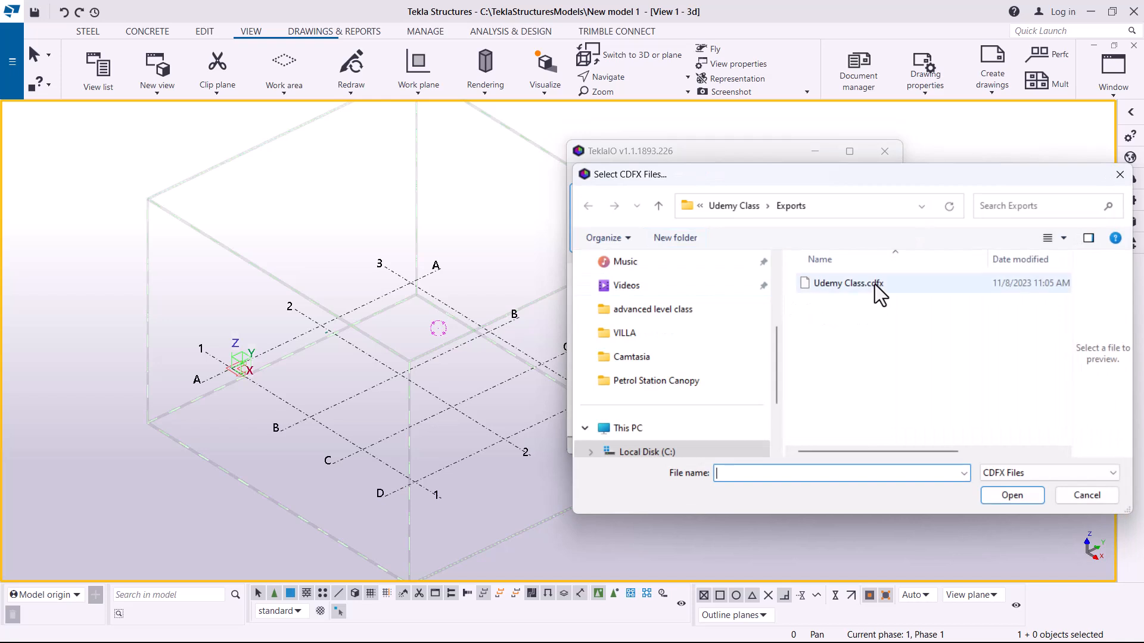
# Step: Import Petrol Station Canopy.cdfx from the Exports folder of the Petrol Station Canopy project, continuing past the exception, and close TeklaIO
pyautogui.moveTo(757, 172); pyautogui.dragTo(673, 132)
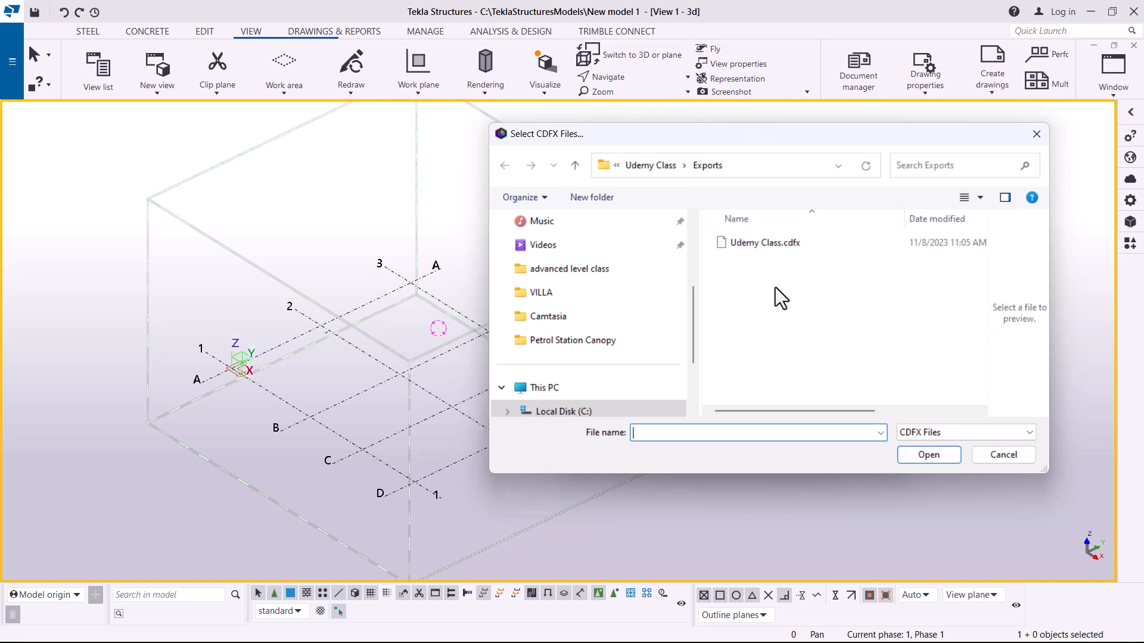
pyautogui.click(574, 164)
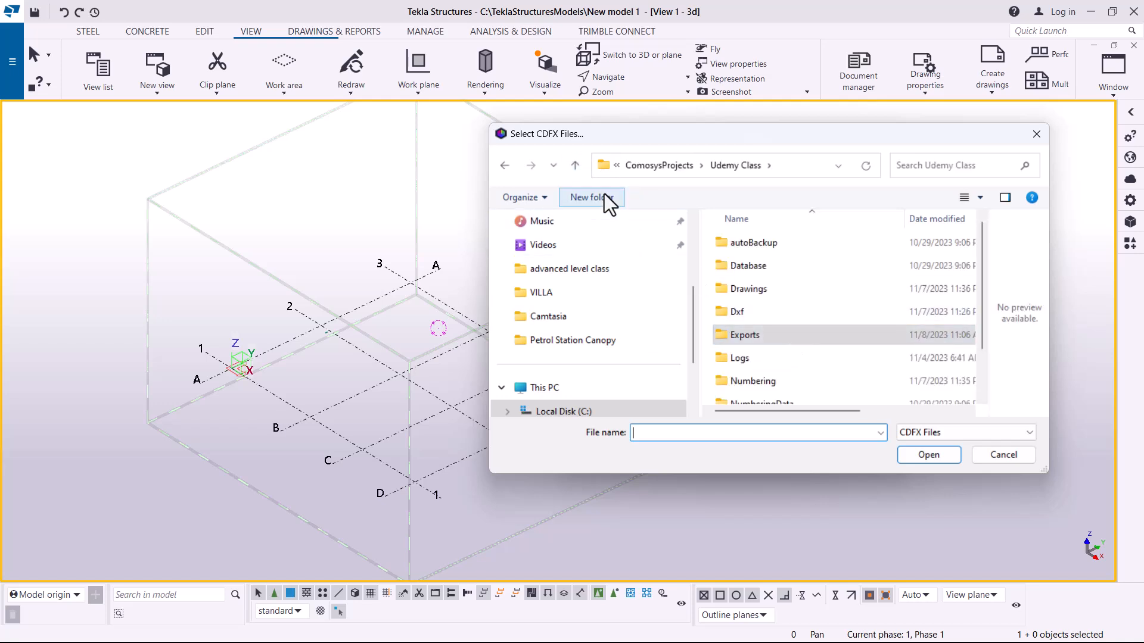
pyautogui.click(575, 168)
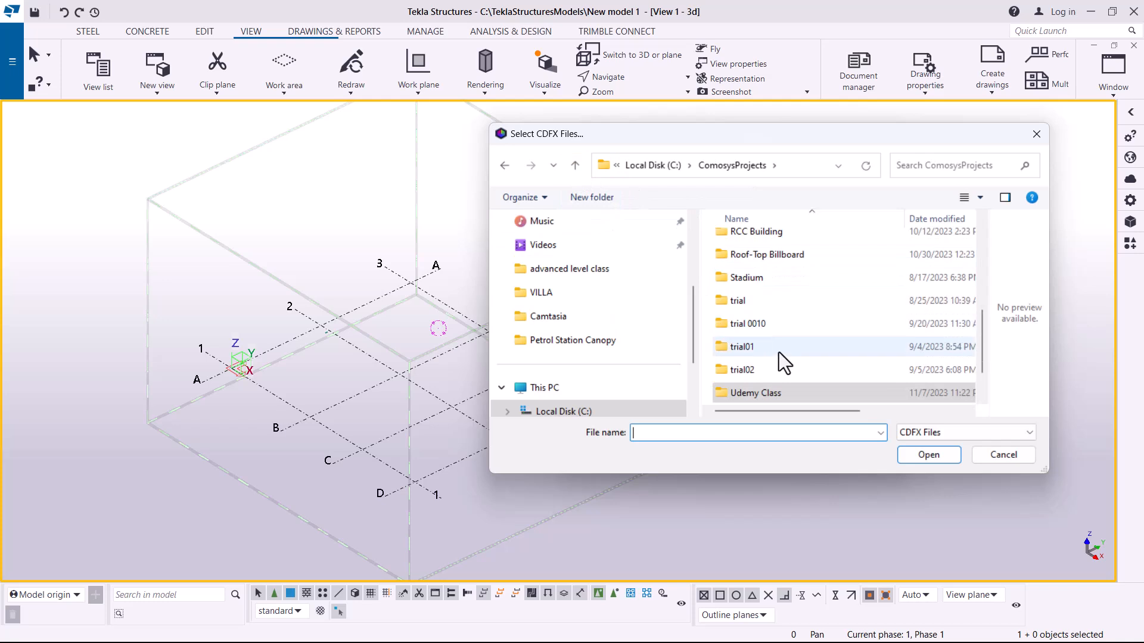
pyautogui.scroll(2, 796, 327)
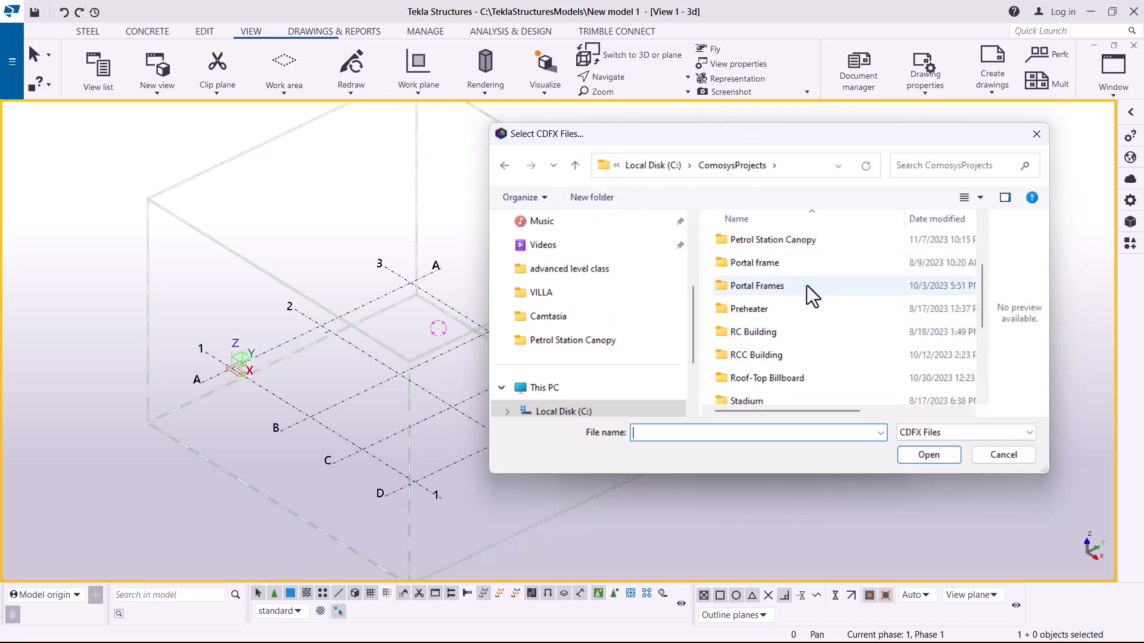
pyautogui.doubleClick(788, 242)
pyautogui.scroll(-1, 793, 298)
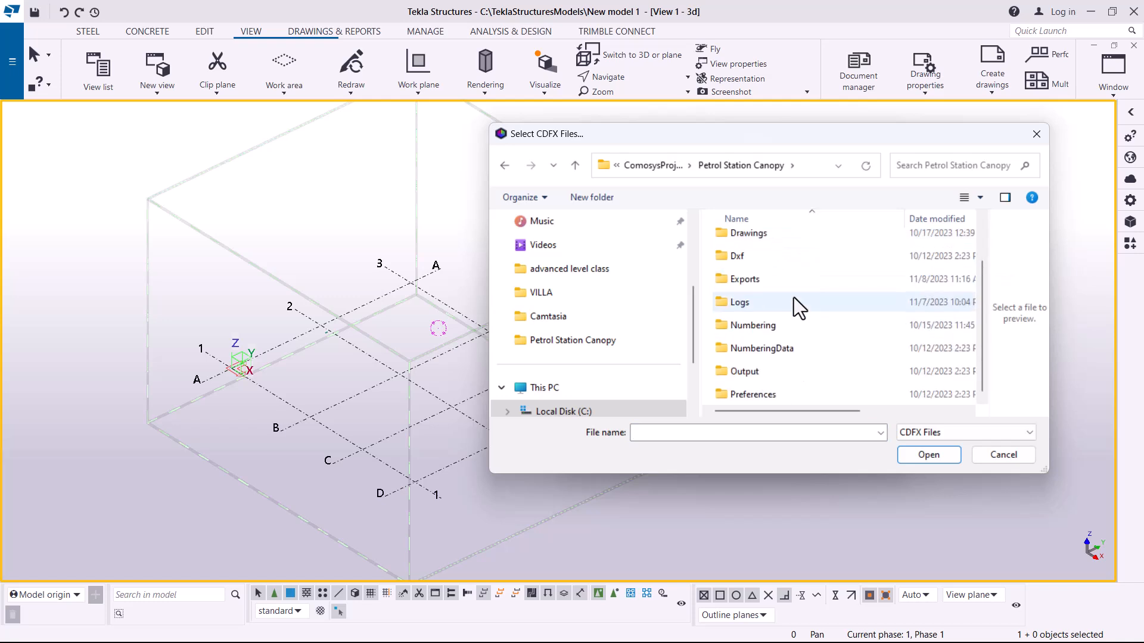
pyautogui.doubleClick(746, 284)
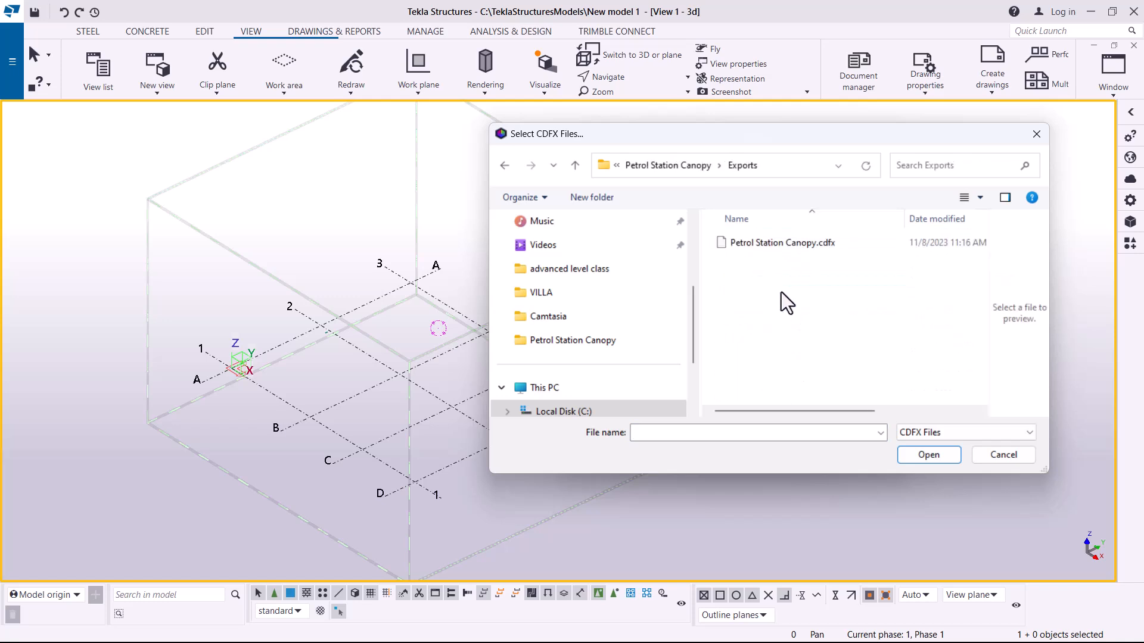
pyautogui.click(785, 245)
pyautogui.click(918, 456)
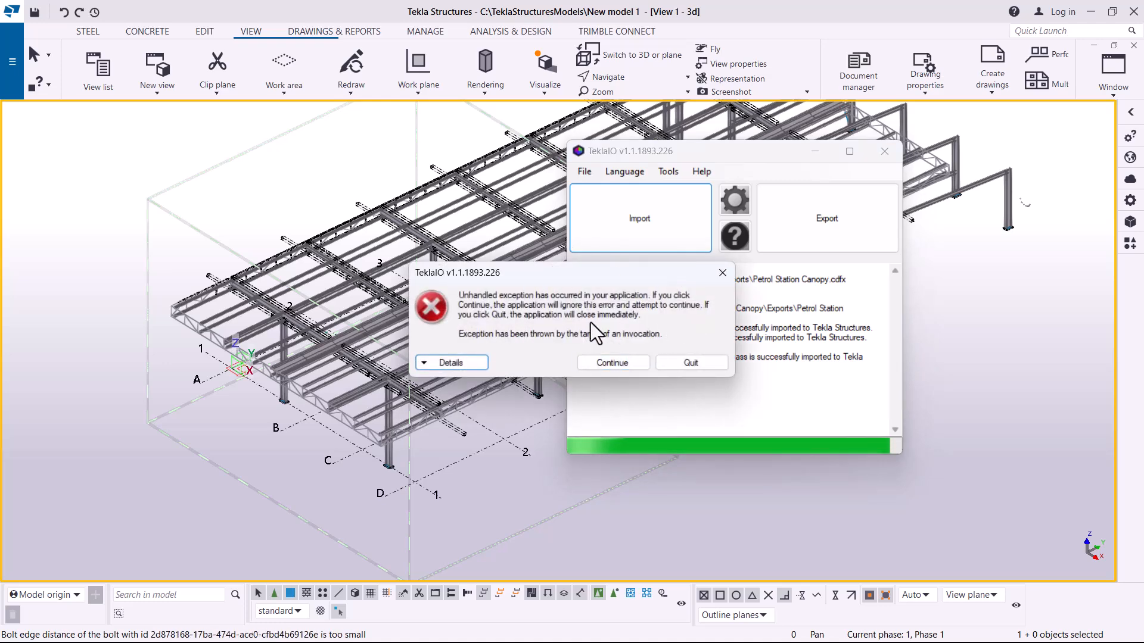
pyautogui.click(612, 363)
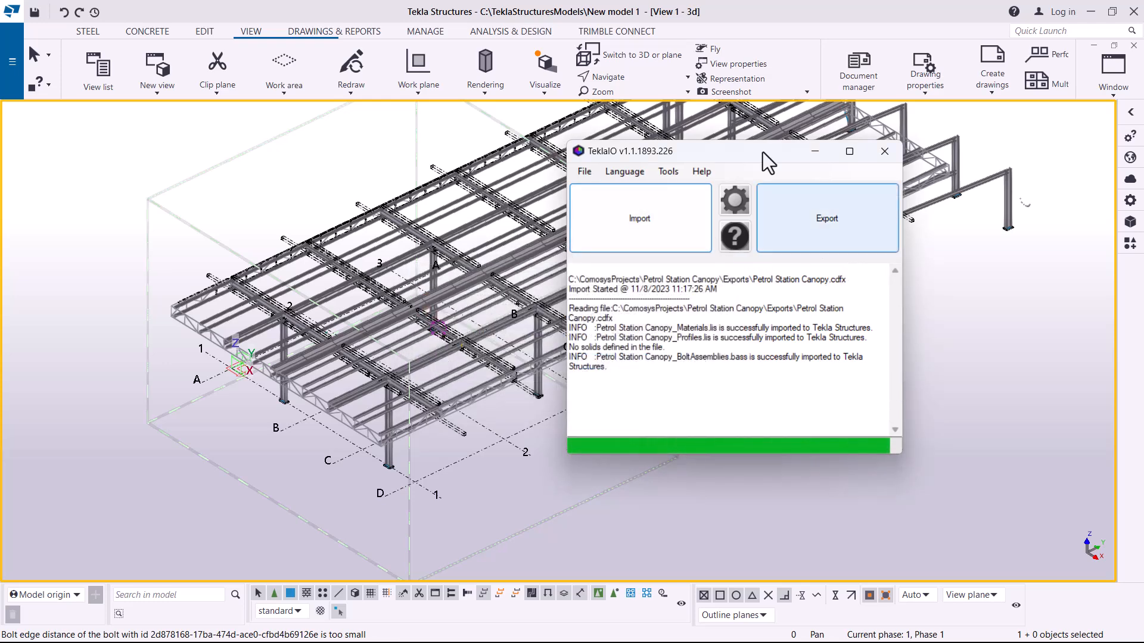
pyautogui.click(892, 154)
# Step: Examine the imported canopy's roof members, trusses and columns in the 3D view up close and as a whole
pyautogui.scroll(5, 778, 237)
pyautogui.scroll(-3, 806, 280)
pyautogui.scroll(2, 435, 386)
pyautogui.scroll(2, 510, 320)
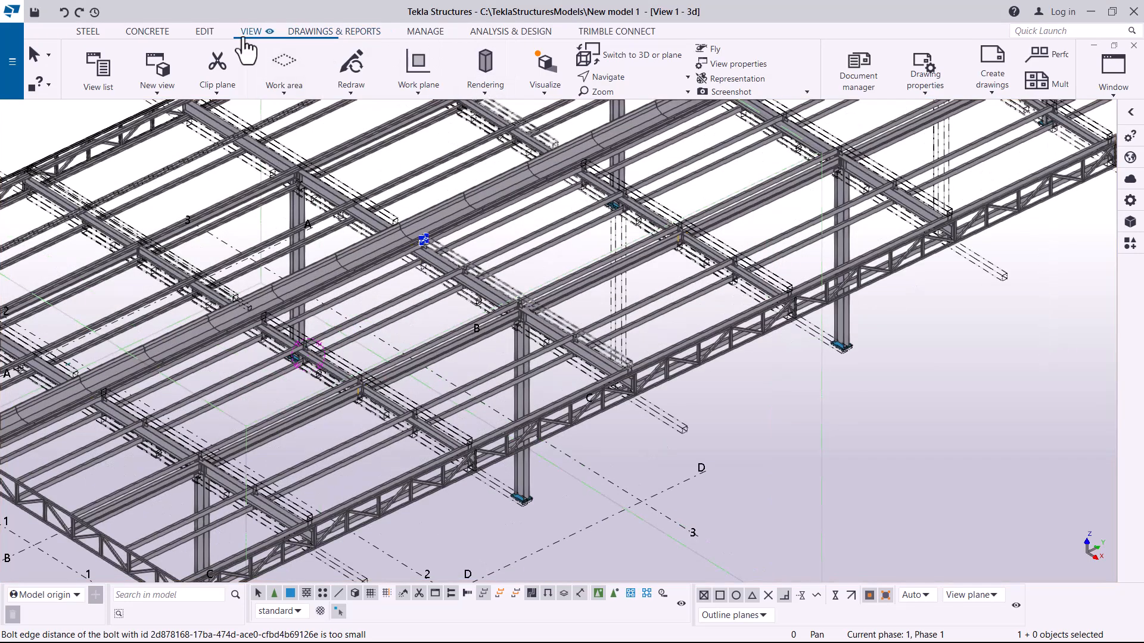
pyautogui.click(667, 79)
pyautogui.click(655, 97)
pyautogui.click(516, 311)
pyautogui.moveTo(549, 311); pyautogui.dragTo(865, 311)
pyautogui.moveTo(419, 355); pyautogui.dragTo(456, 337)
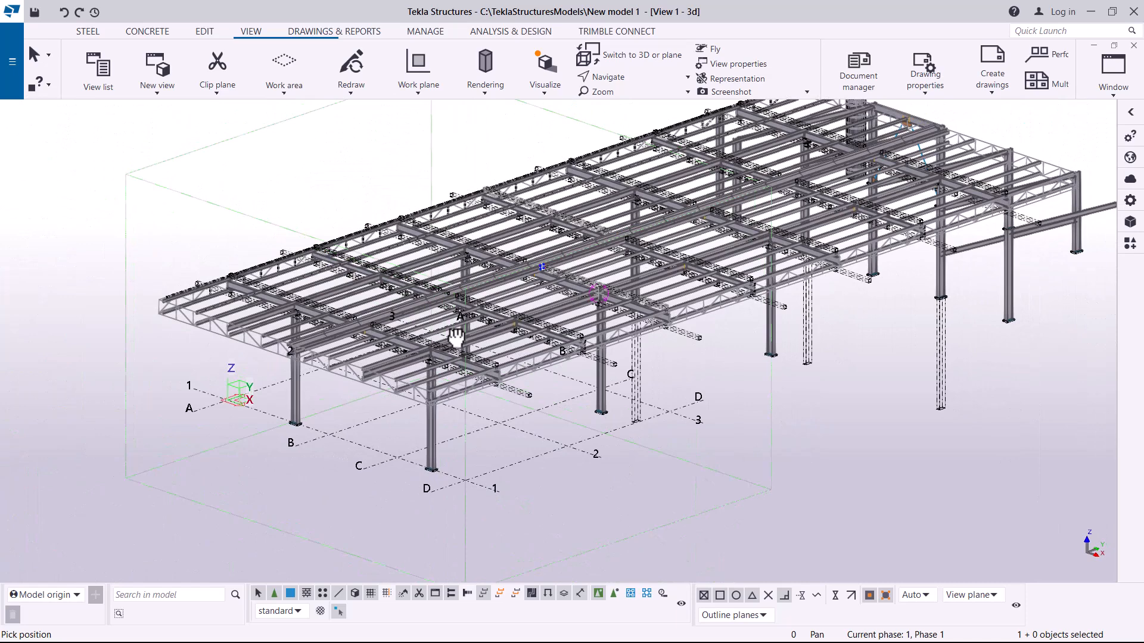